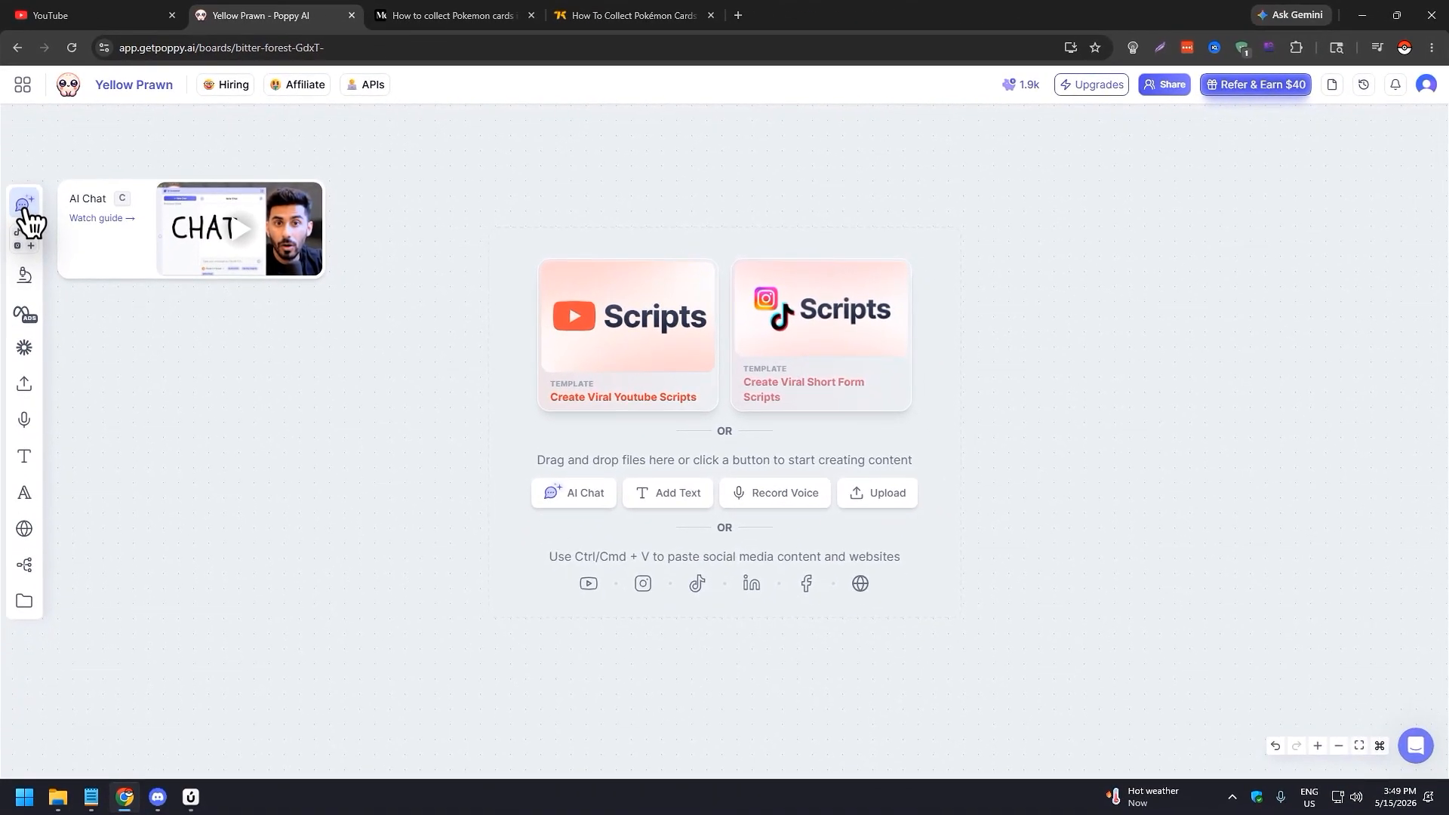
Step: Add an AI chat to the empty board and place it toward the board's right side, leaving space for source cards
{"action": "left_click", "coordinate": [24, 208]}
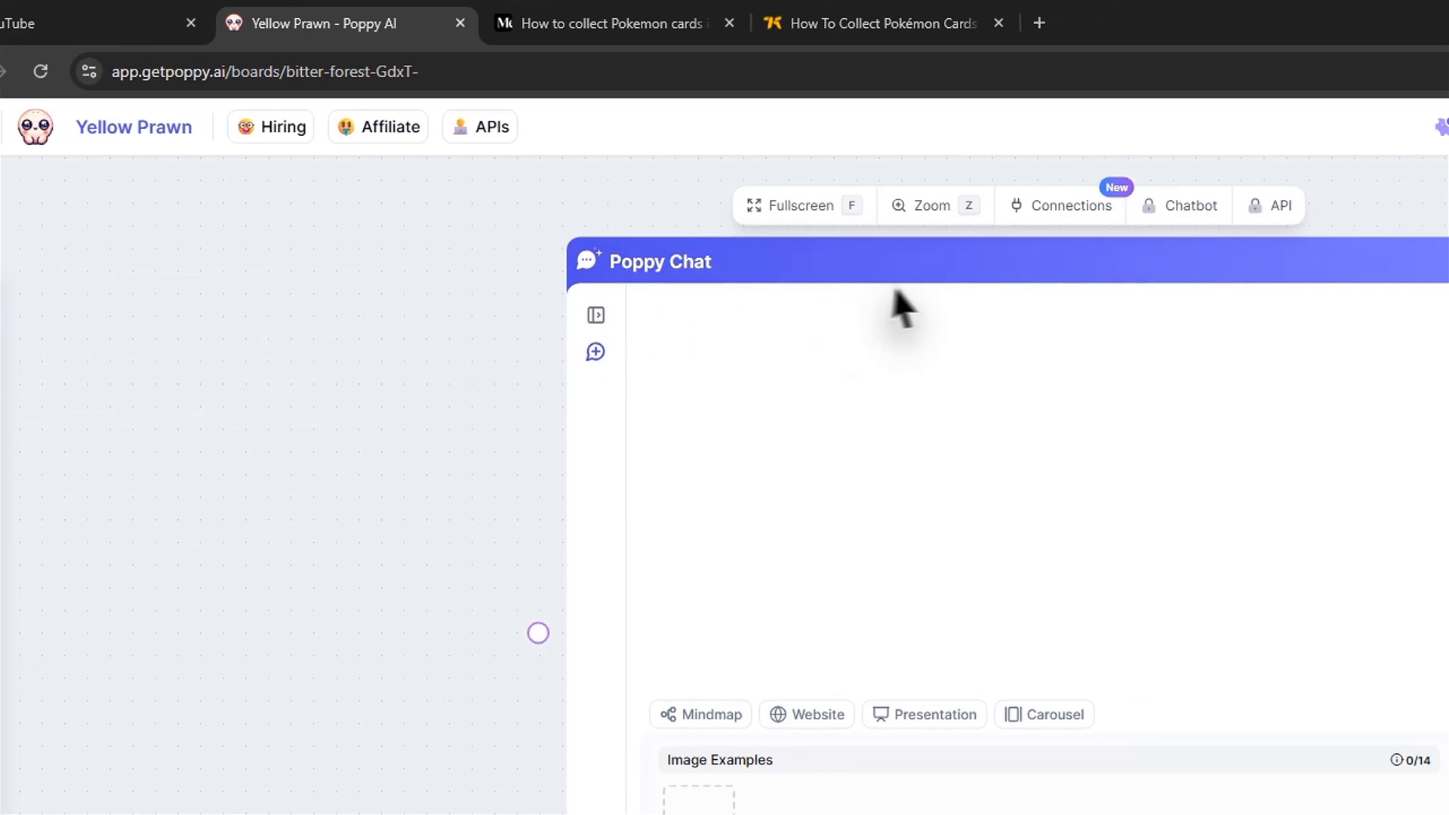
{"action": "left_click_drag", "start_coordinate": [890, 277], "coordinate": [1433, 282]}
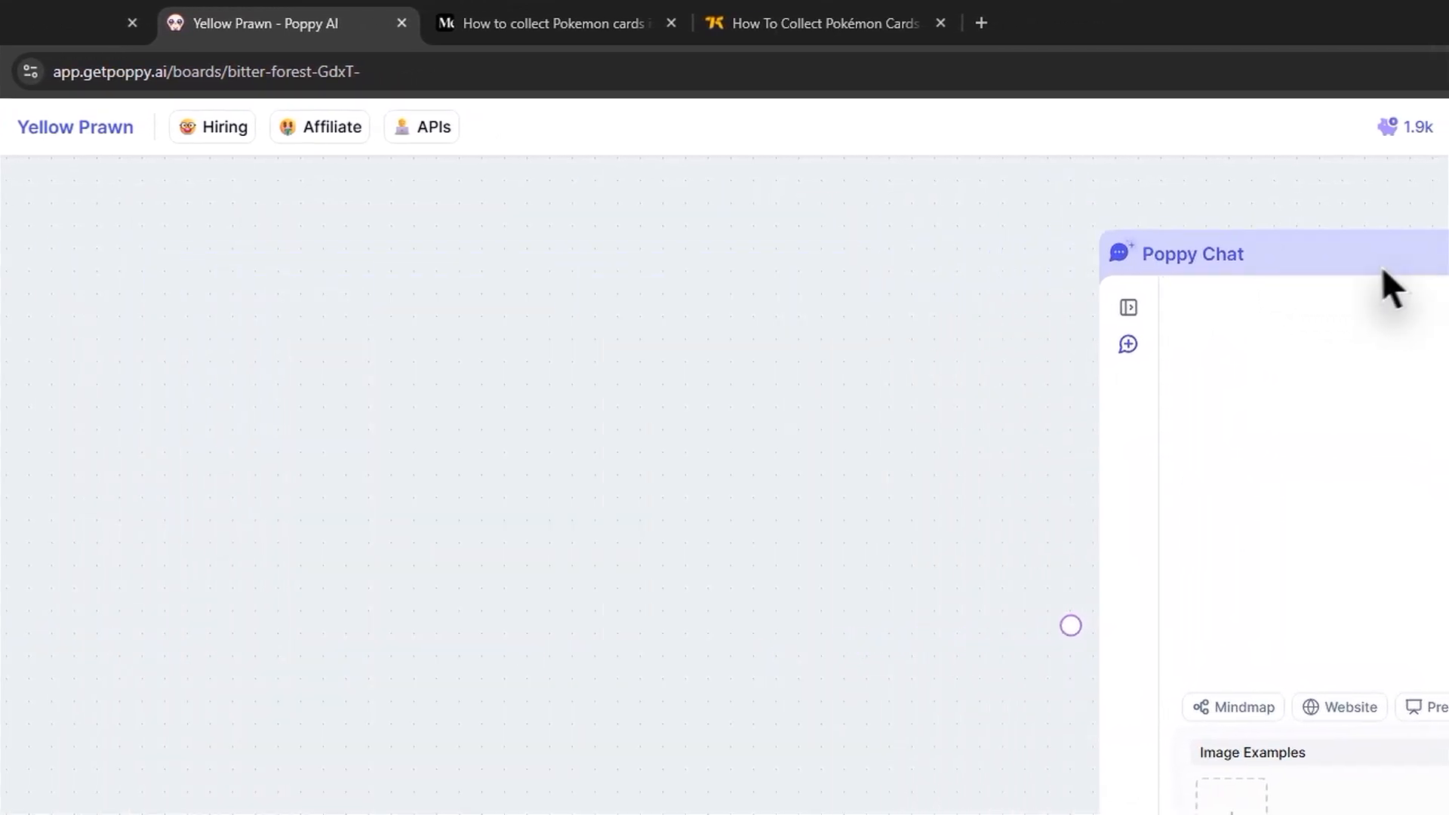
{"action": "left_click", "coordinate": [1336, 265]}
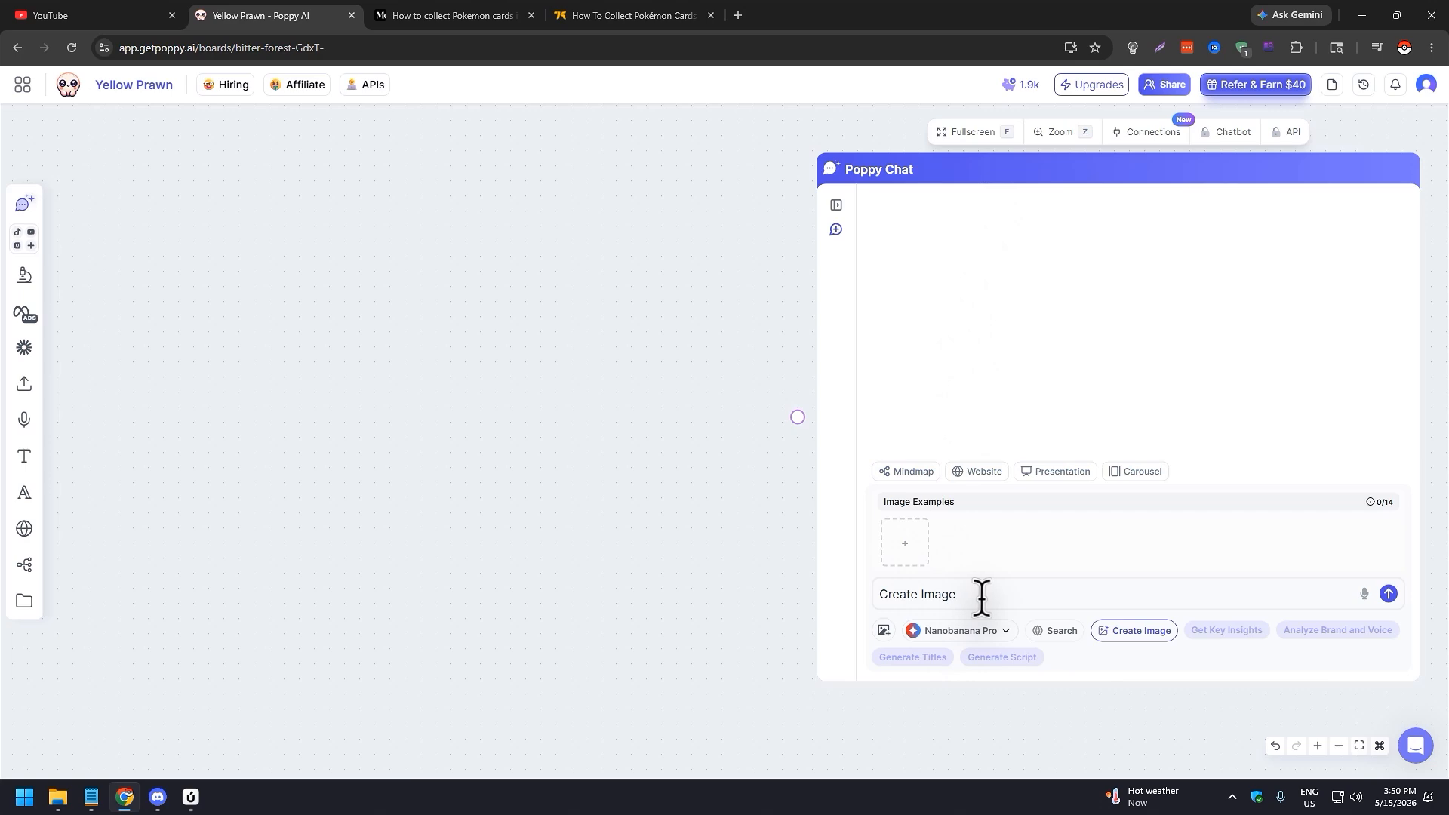
Step: Clear the prefilled "Create Image" text from the chat's prompt
{"action": "left_click", "coordinate": [983, 597]}
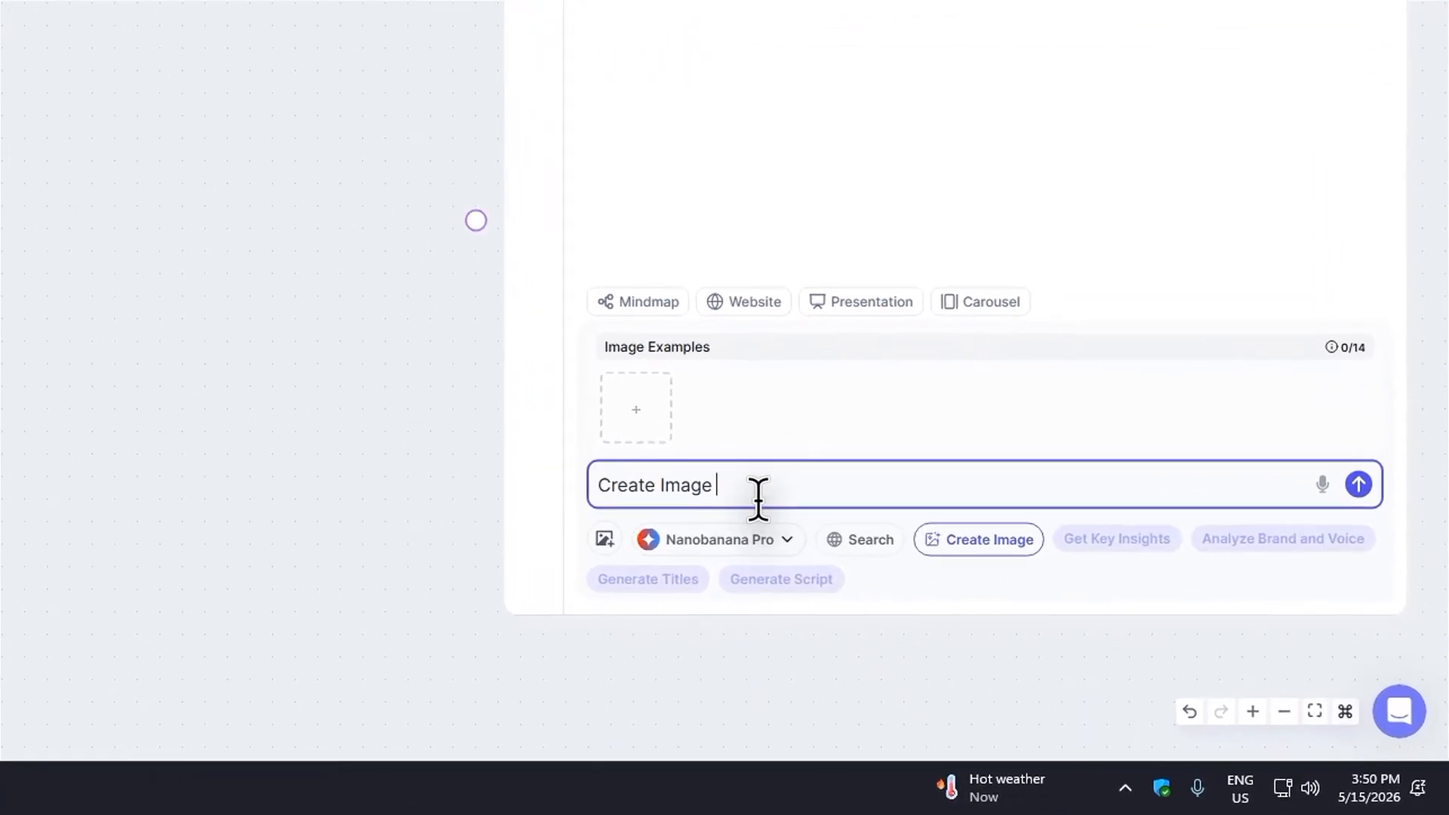
{"action": "key", "text": "ctrl+a"}
{"action": "key", "text": "BackSpace"}
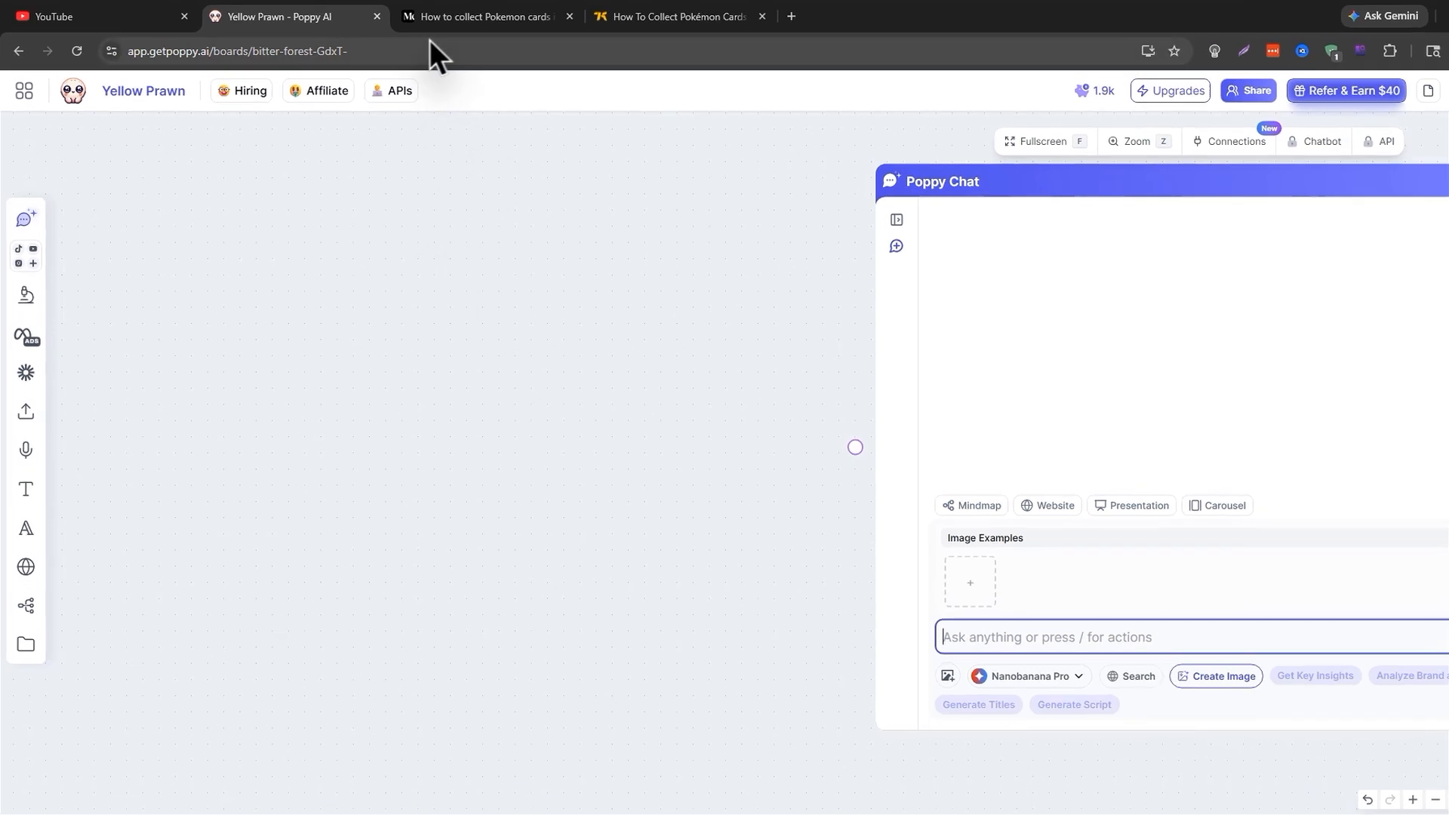
Step: Copy the Medium article's URL, paste it onto the Poppy board as a website card and place it near the board's upper left
{"action": "left_click", "coordinate": [483, 21]}
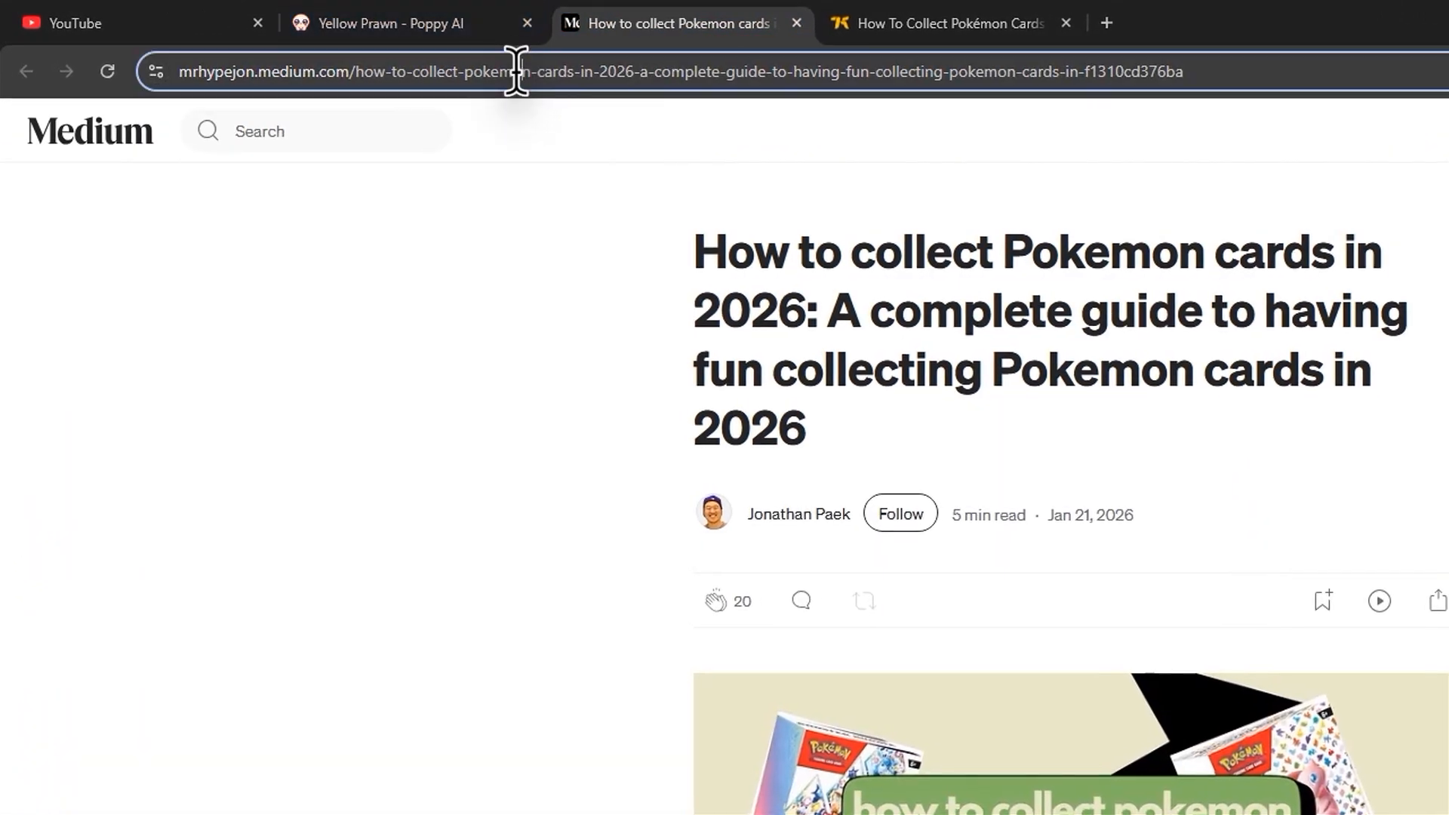
{"action": "left_click", "coordinate": [517, 71]}
{"action": "key", "text": "BackSpace"}
{"action": "left_click", "coordinate": [474, 24]}
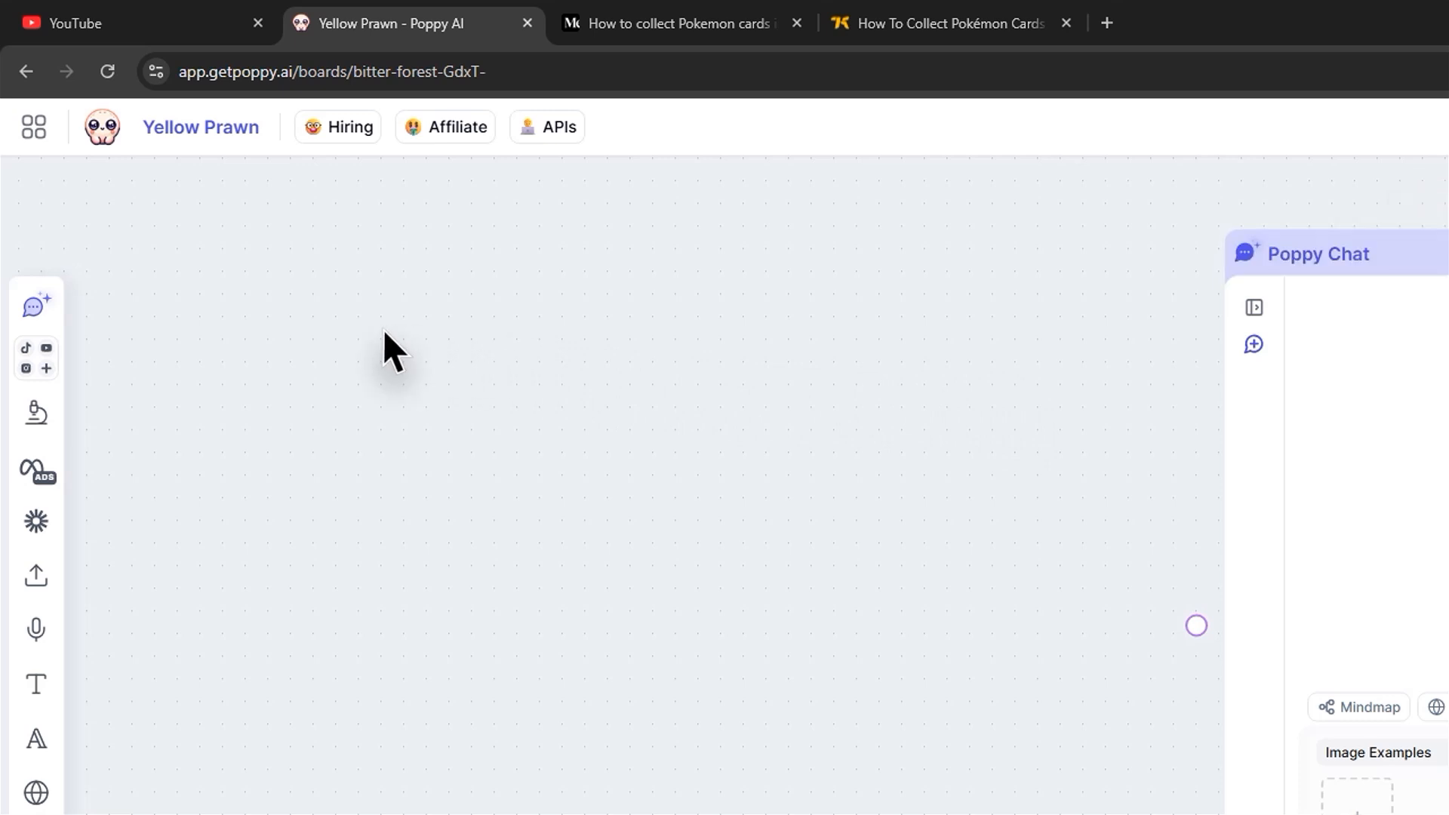
{"action": "key", "text": "ctrl+v"}
{"action": "left_click_drag", "start_coordinate": [395, 334], "coordinate": [383, 242]}
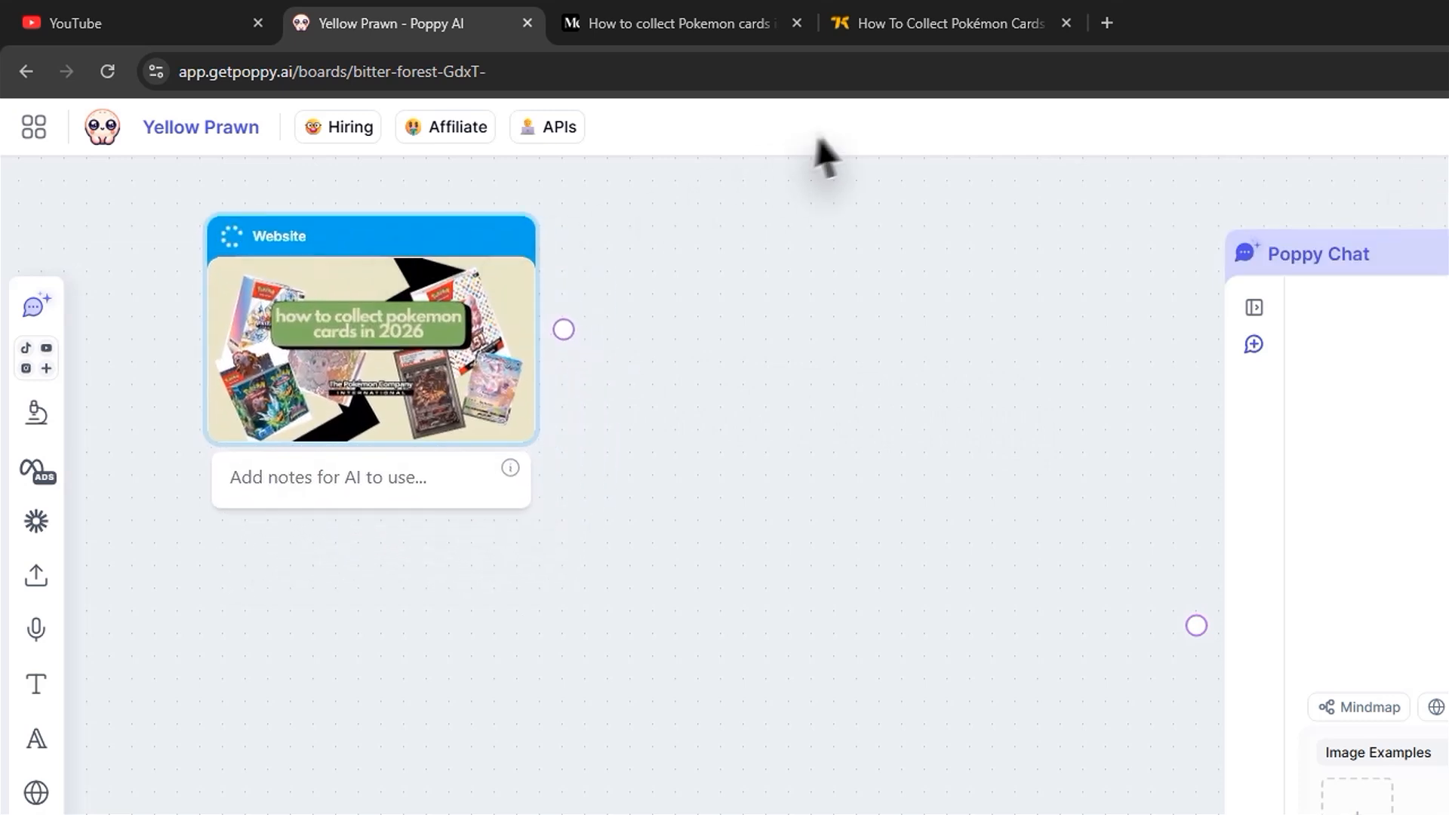
Step: Copy the Kotaku article's URL, add it to the Poppy board as a website card and place it below the Medium card
{"action": "left_click", "coordinate": [826, 32]}
{"action": "left_click", "coordinate": [623, 69]}
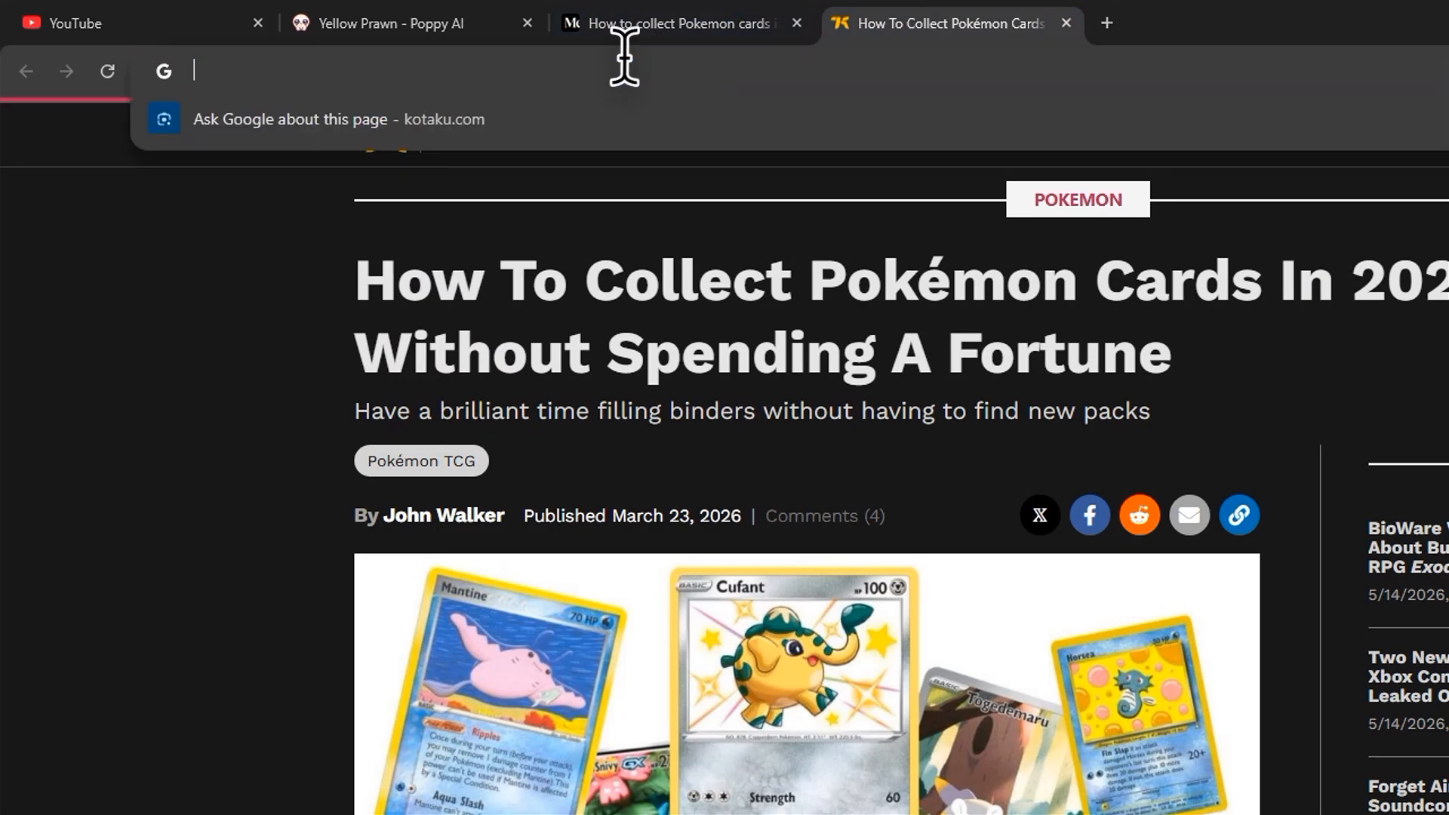
{"action": "left_click", "coordinate": [400, 21]}
{"action": "key", "text": "ctrl+v"}
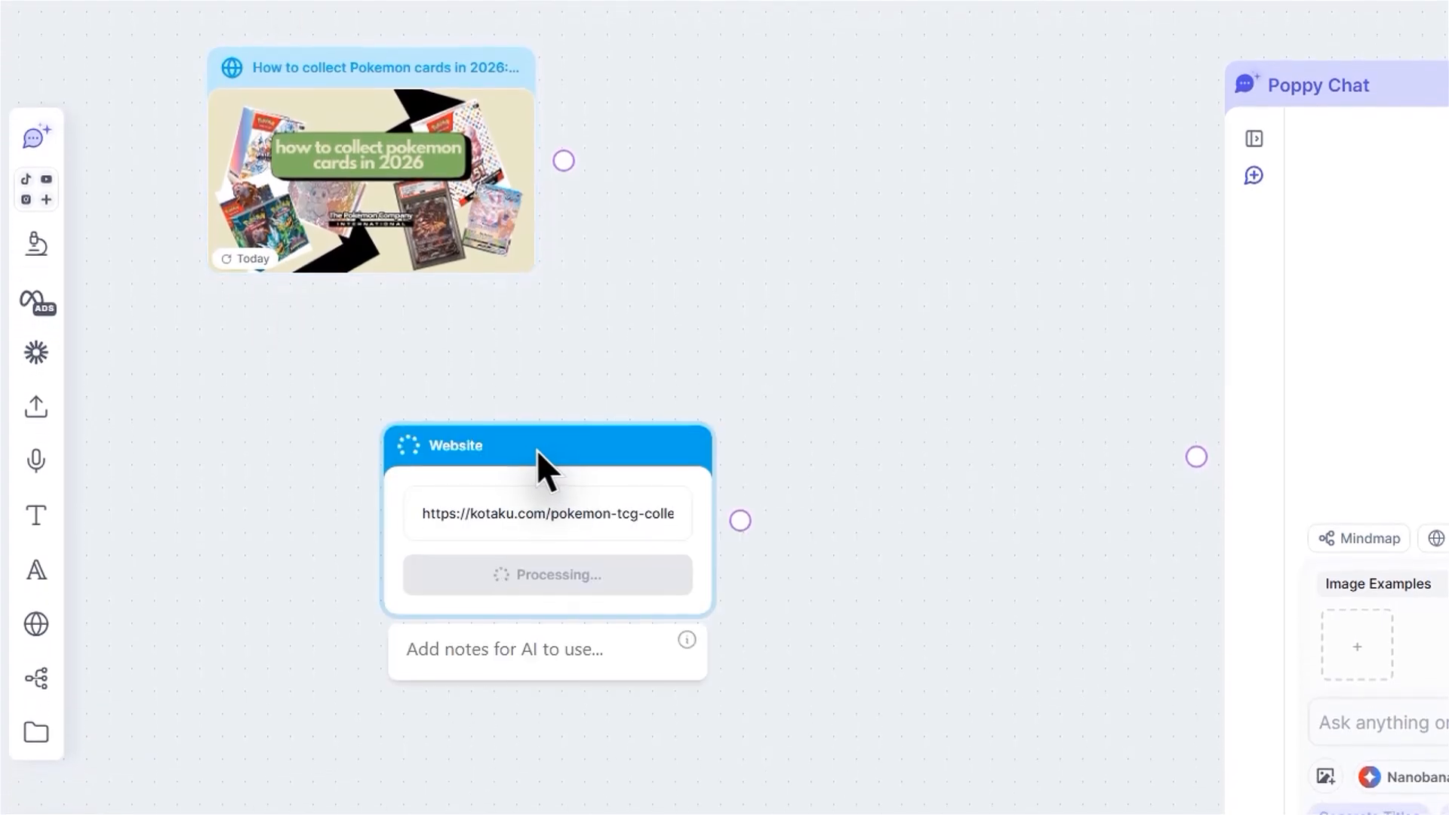
{"action": "left_click_drag", "start_coordinate": [537, 453], "coordinate": [338, 364]}
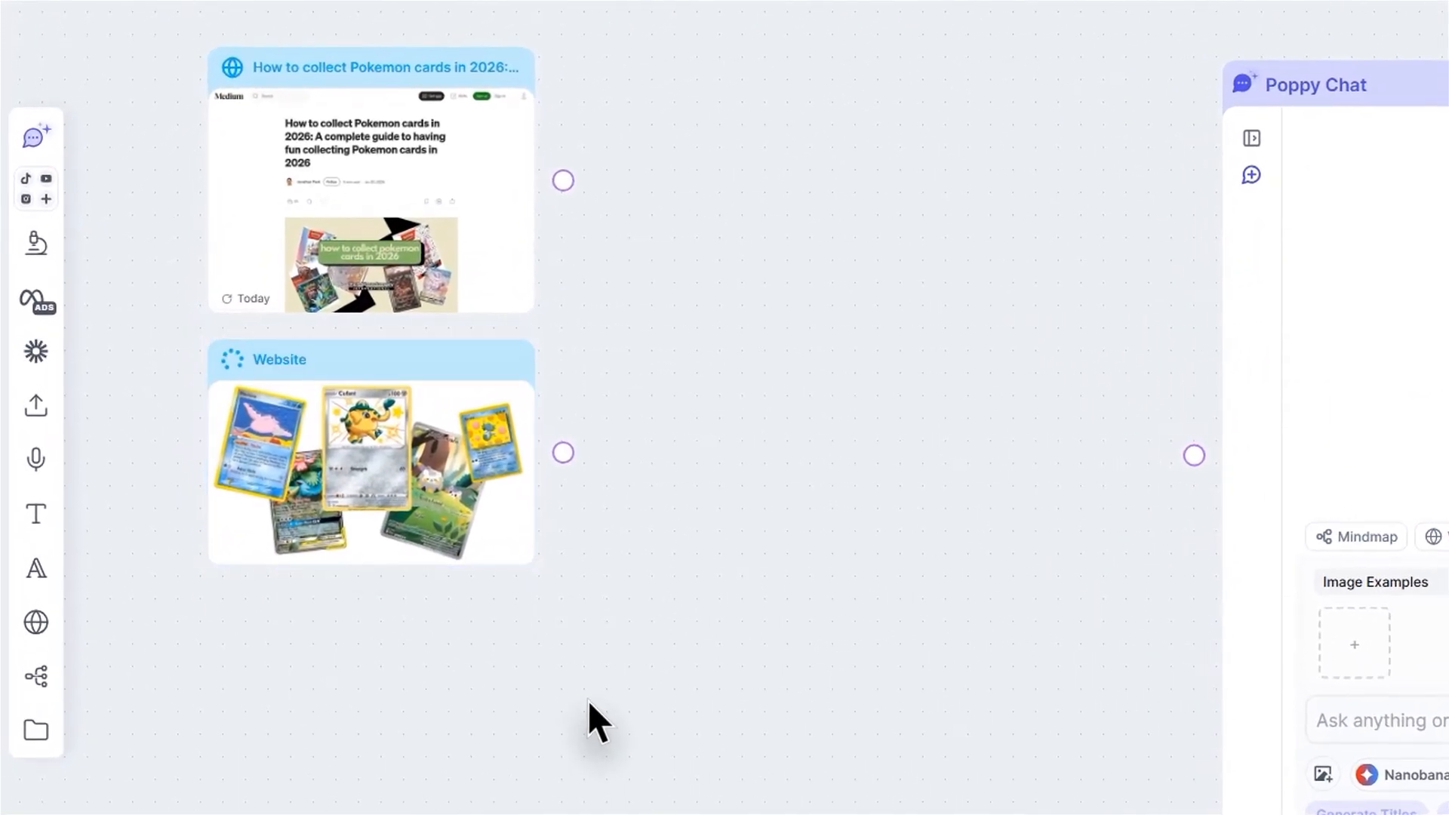
Step: Paste the "How to Begin Collecting!" YouTube video below the Kotaku card and move the Medium card slightly up for more spacing
{"action": "key", "text": "ctrl+v"}
{"action": "left_click_drag", "start_coordinate": [588, 698], "coordinate": [345, 592]}
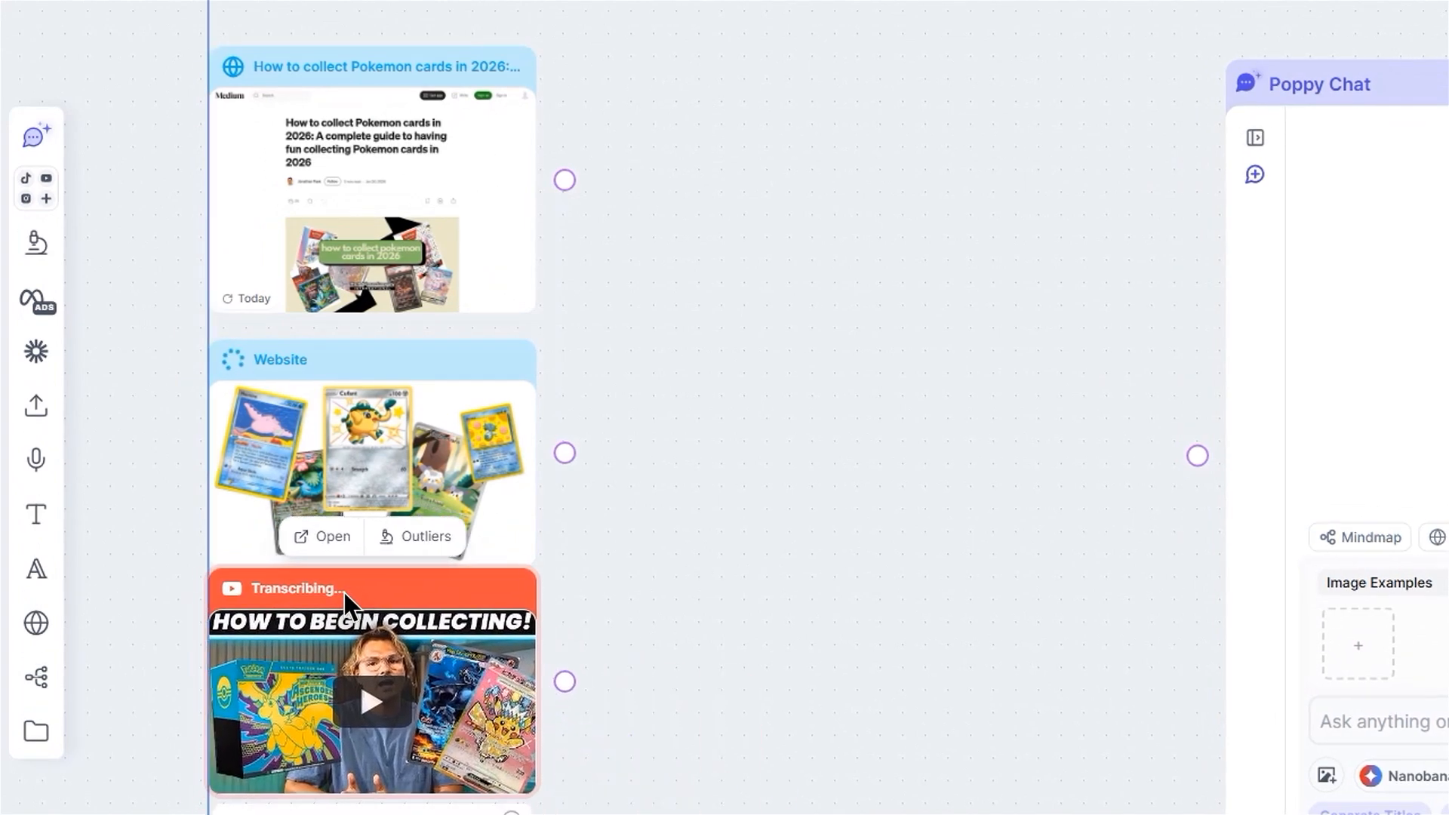
{"action": "left_click", "coordinate": [420, 83]}
{"action": "left_click_drag", "start_coordinate": [520, 64], "coordinate": [516, 32]}
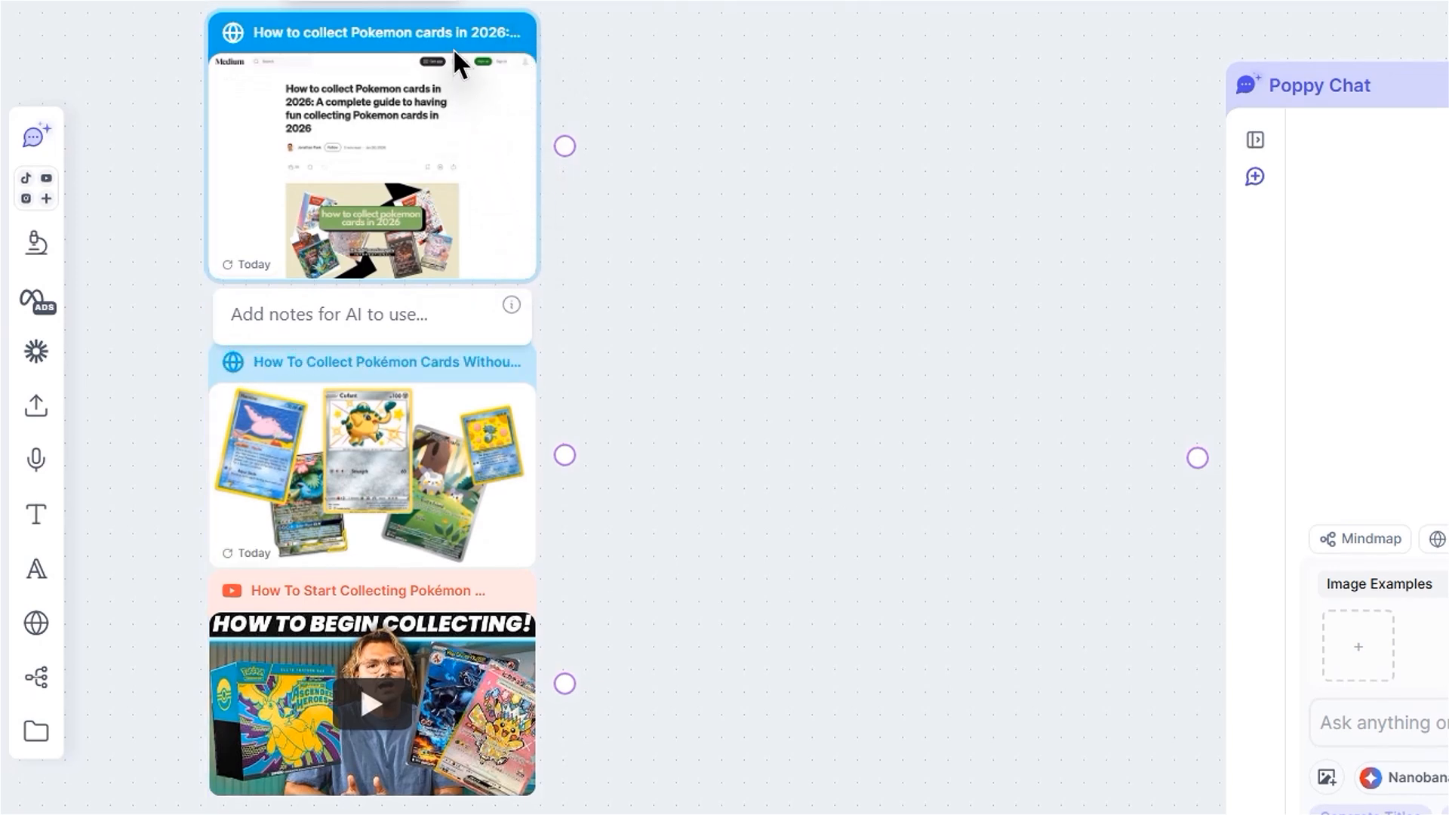
{"action": "mouse_move", "coordinate": [455, 48]}
{"action": "left_mouse_down"}
{"action": "mouse_move", "coordinate": [452, 79]}
{"action": "mouse_move", "coordinate": [455, 35]}
{"action": "left_mouse_up"}
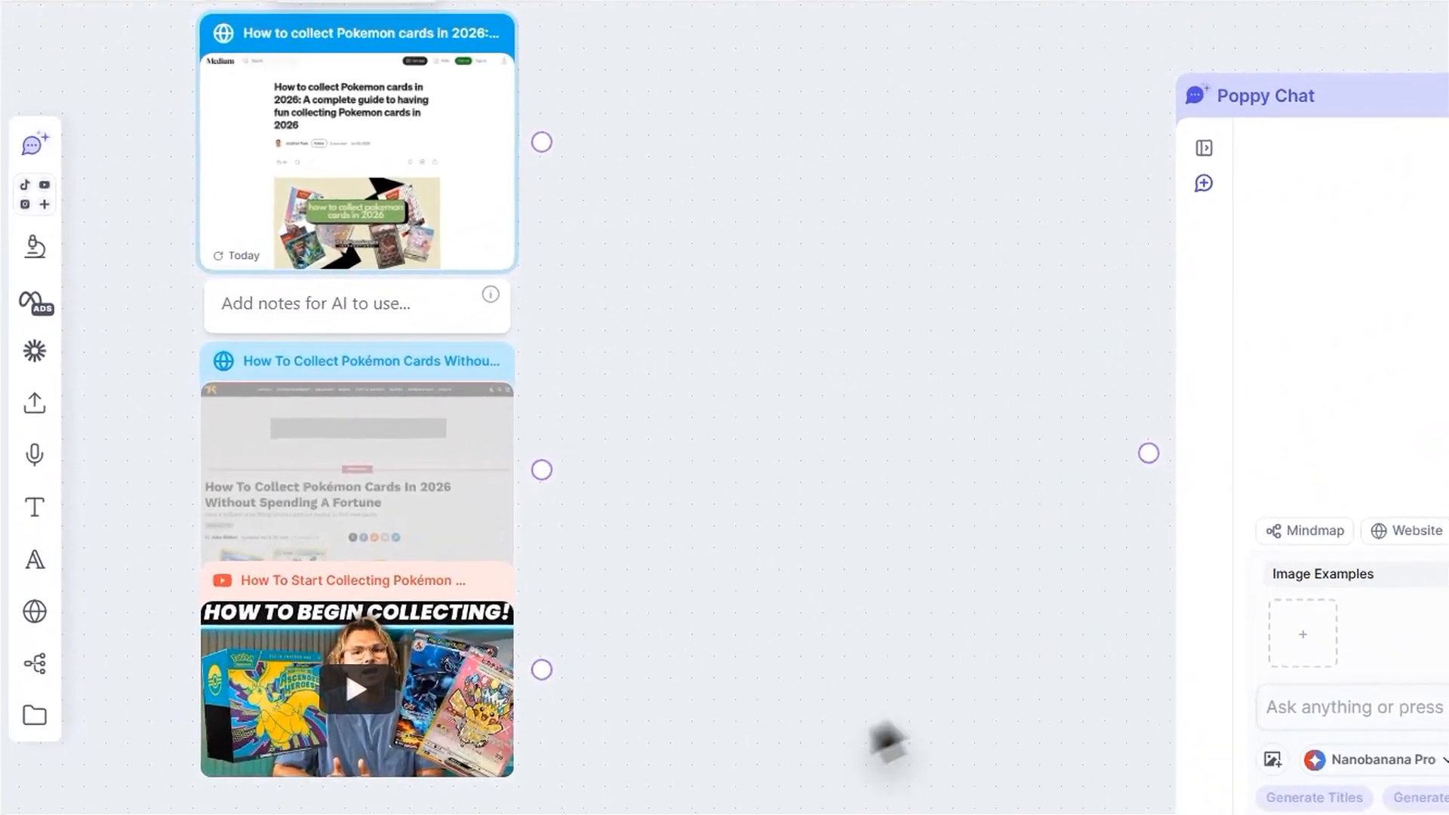
Step: Paste the "Never Buy Boosters" YouTube video below the first video card, and shift the Poppy Chat slightly down
{"action": "left_click", "coordinate": [517, 589]}
{"action": "key", "text": "ctrl+v"}
{"action": "left_click_drag", "start_coordinate": [780, 724], "coordinate": [364, 814]}
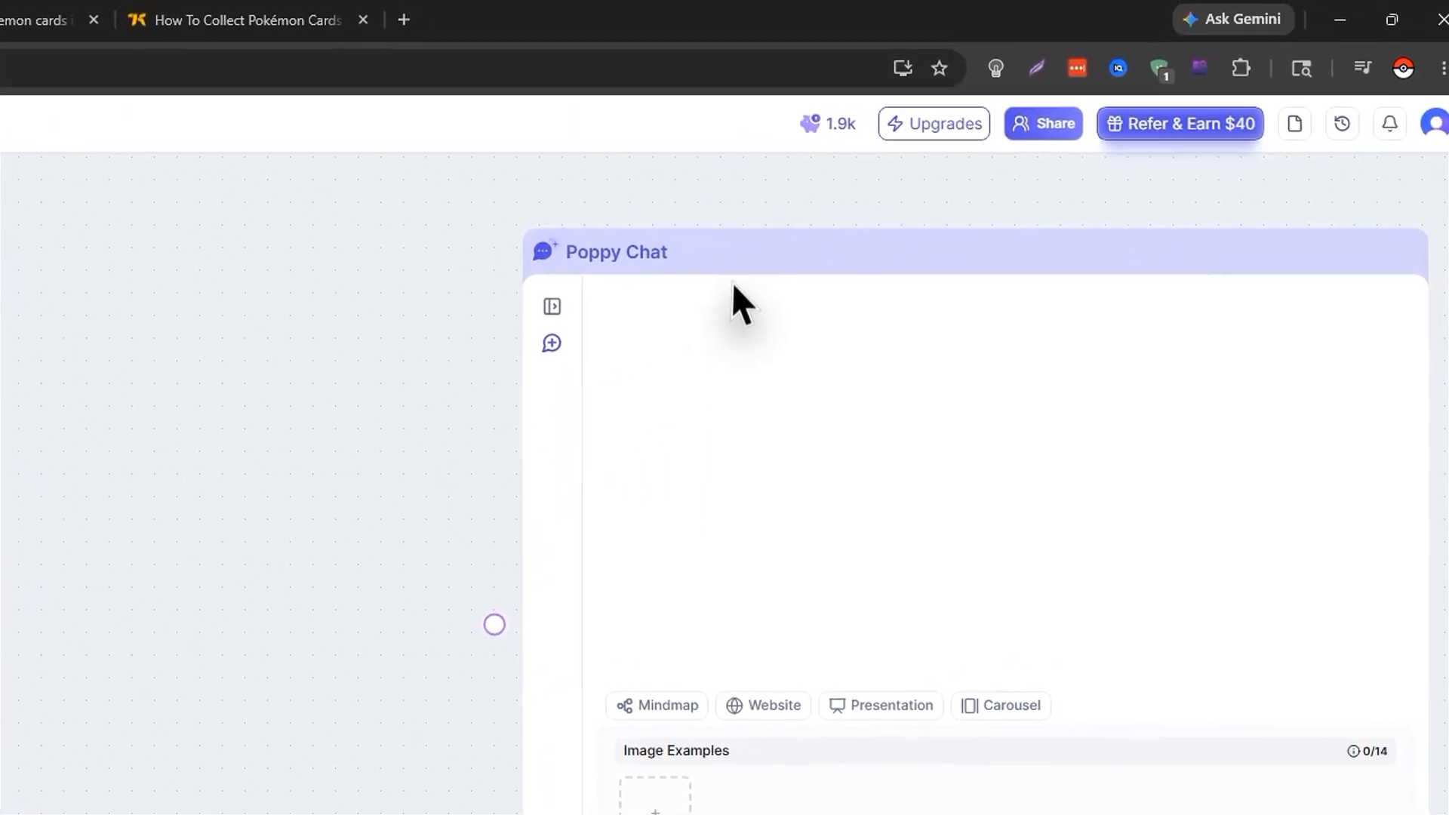
{"action": "left_click_drag", "start_coordinate": [736, 266], "coordinate": [722, 321]}
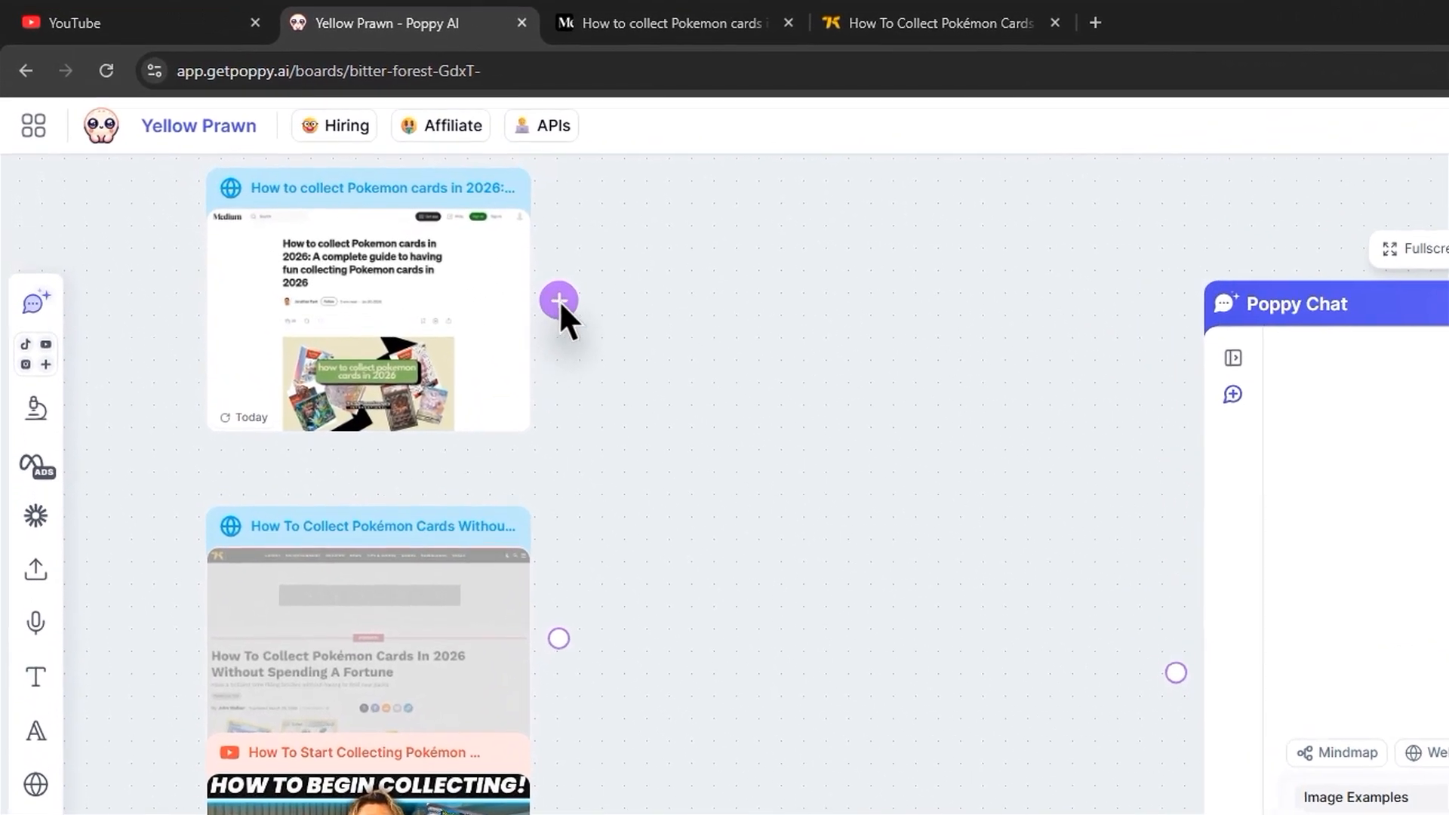
Step: Connect the two article cards and the two YouTube video cards to the Poppy Chat
{"action": "left_click_drag", "start_coordinate": [379, 203], "coordinate": [525, 270]}
{"action": "left_click_drag", "start_coordinate": [781, 401], "coordinate": [1191, 689]}
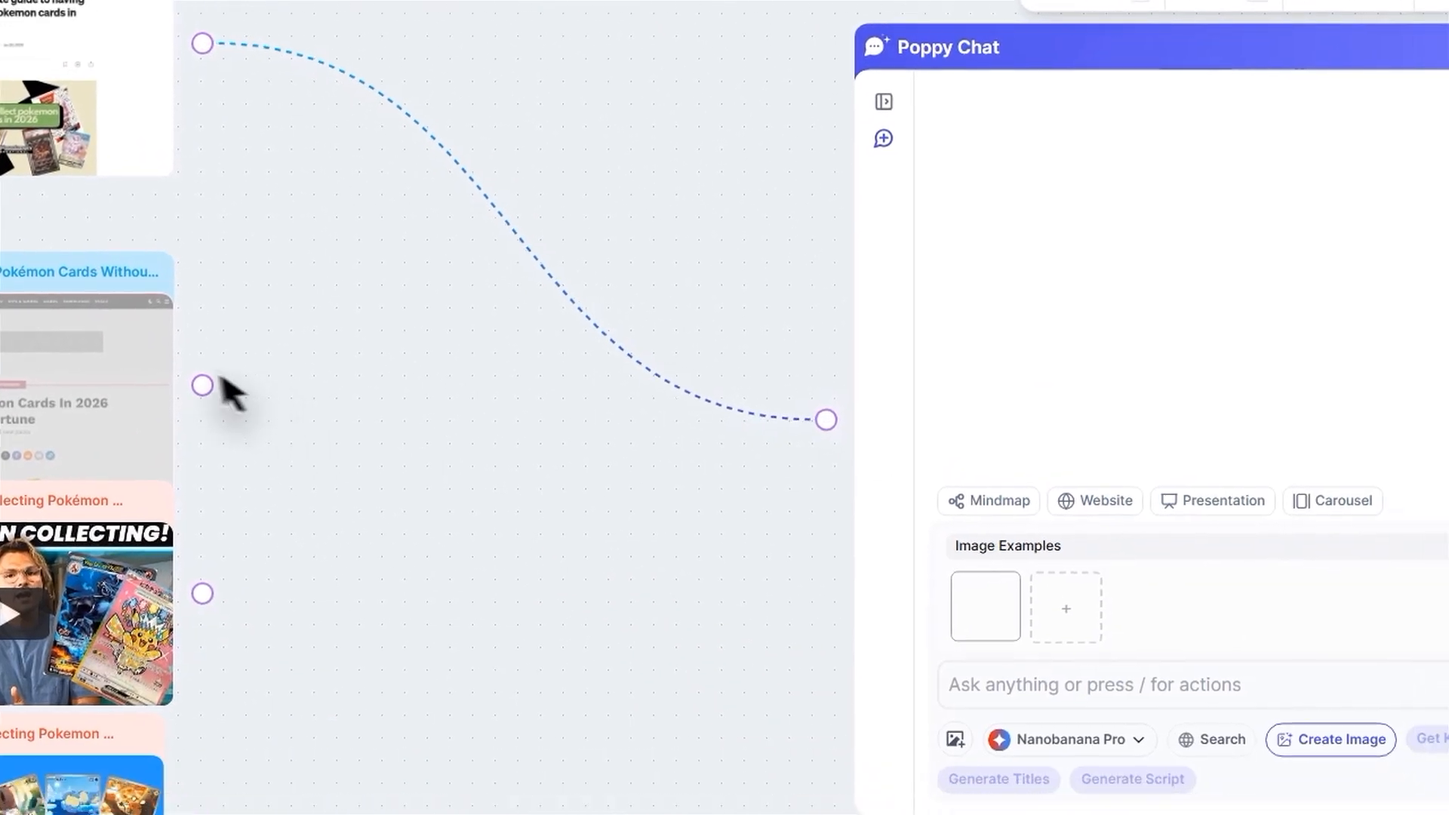
{"action": "left_click_drag", "start_coordinate": [565, 645], "coordinate": [914, 688]}
{"action": "left_click_drag", "start_coordinate": [486, 385], "coordinate": [752, 367]}
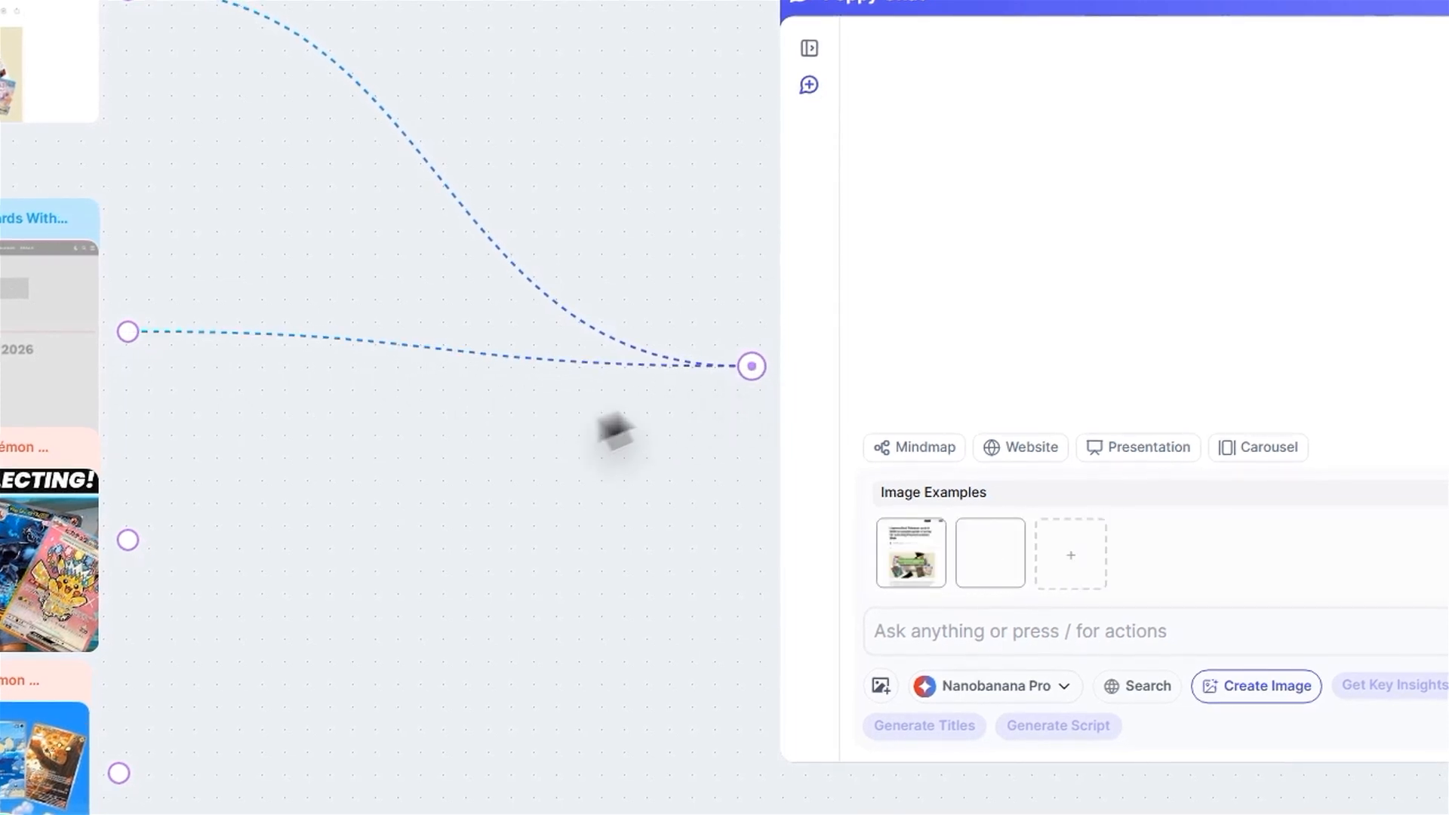
{"action": "left_click_drag", "start_coordinate": [128, 540], "coordinate": [750, 380]}
{"action": "left_click_drag", "start_coordinate": [121, 773], "coordinate": [763, 367]}
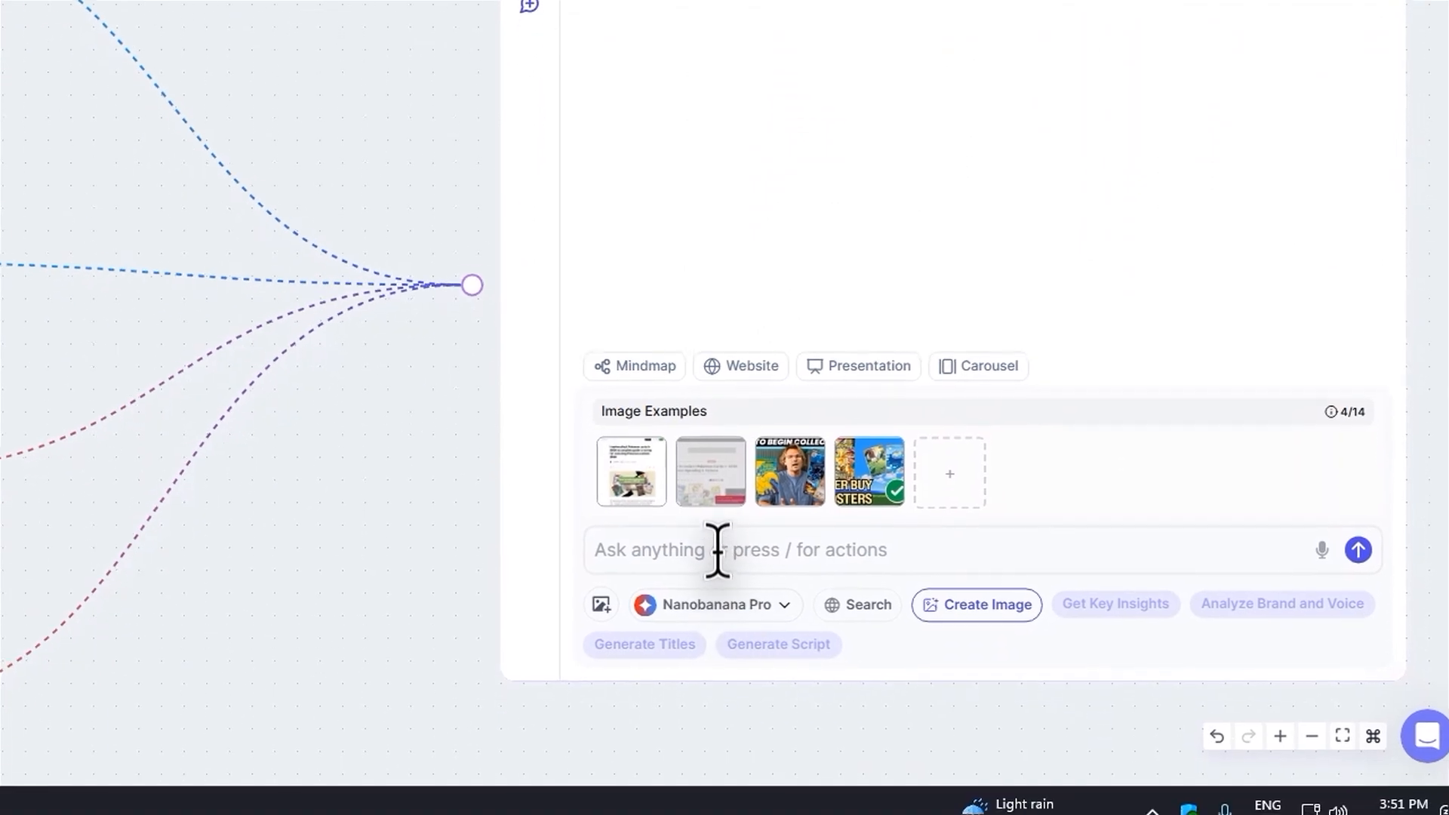
Step: Send the chat prompt "can you create an extensive beginner-friendly guide on how to start collecting pokemon tcg in 2026"
{"action": "left_click", "coordinate": [717, 549]}
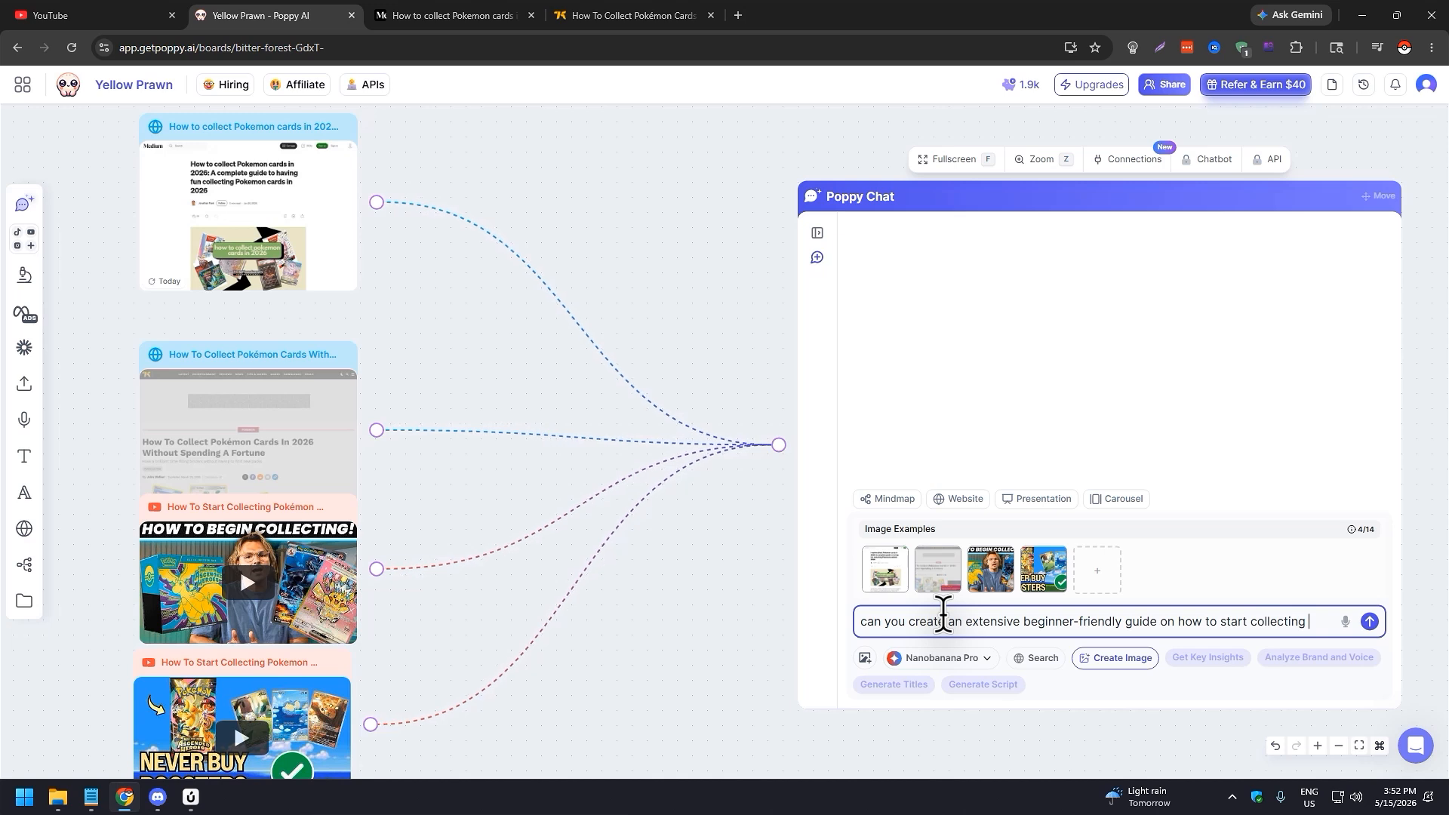
{"action": "type", "text": "pokemon tcg in 2026"}
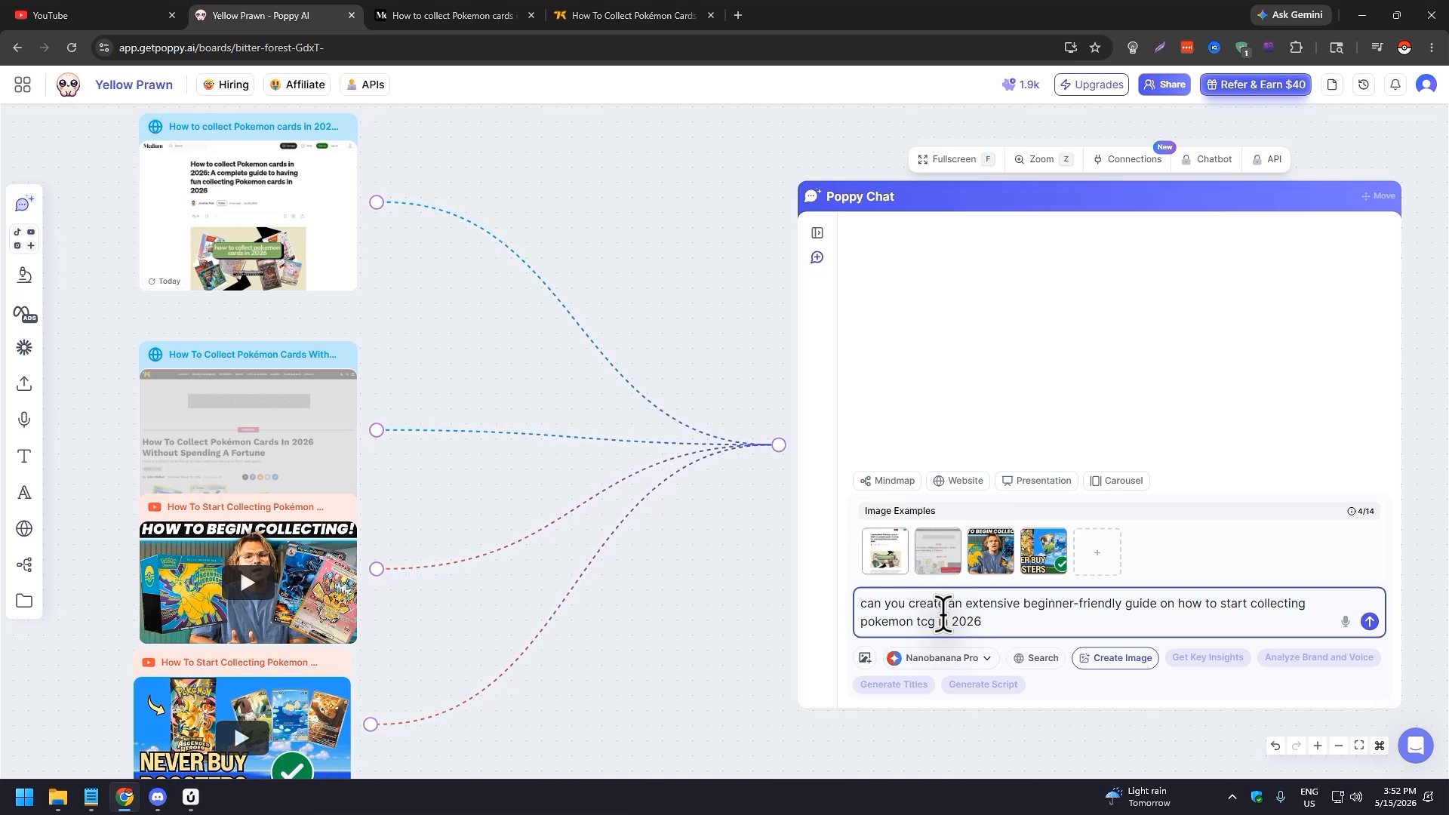
{"action": "key", "text": "Return"}
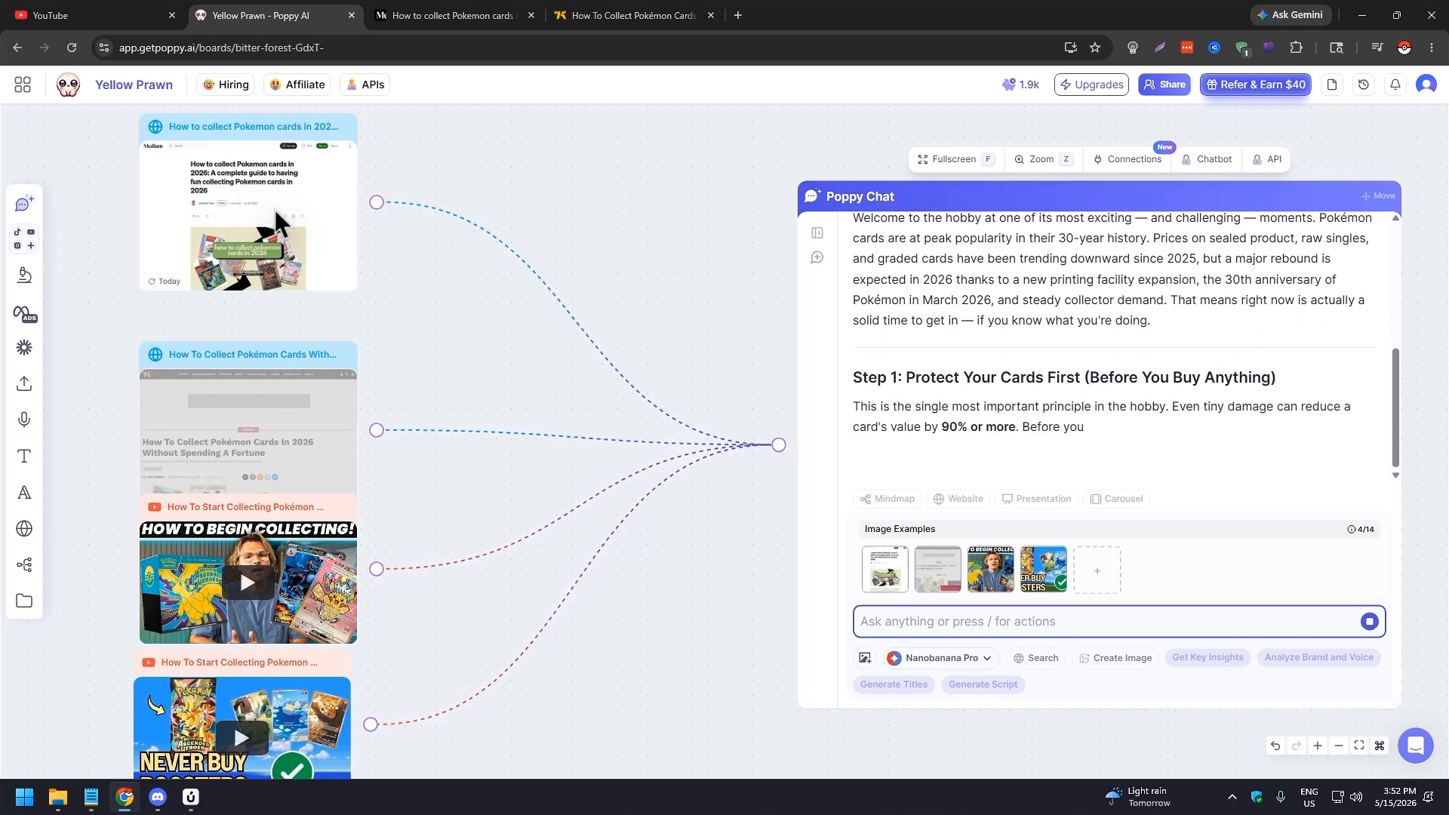
{"action": "mouse_move", "coordinate": [624, 388]}
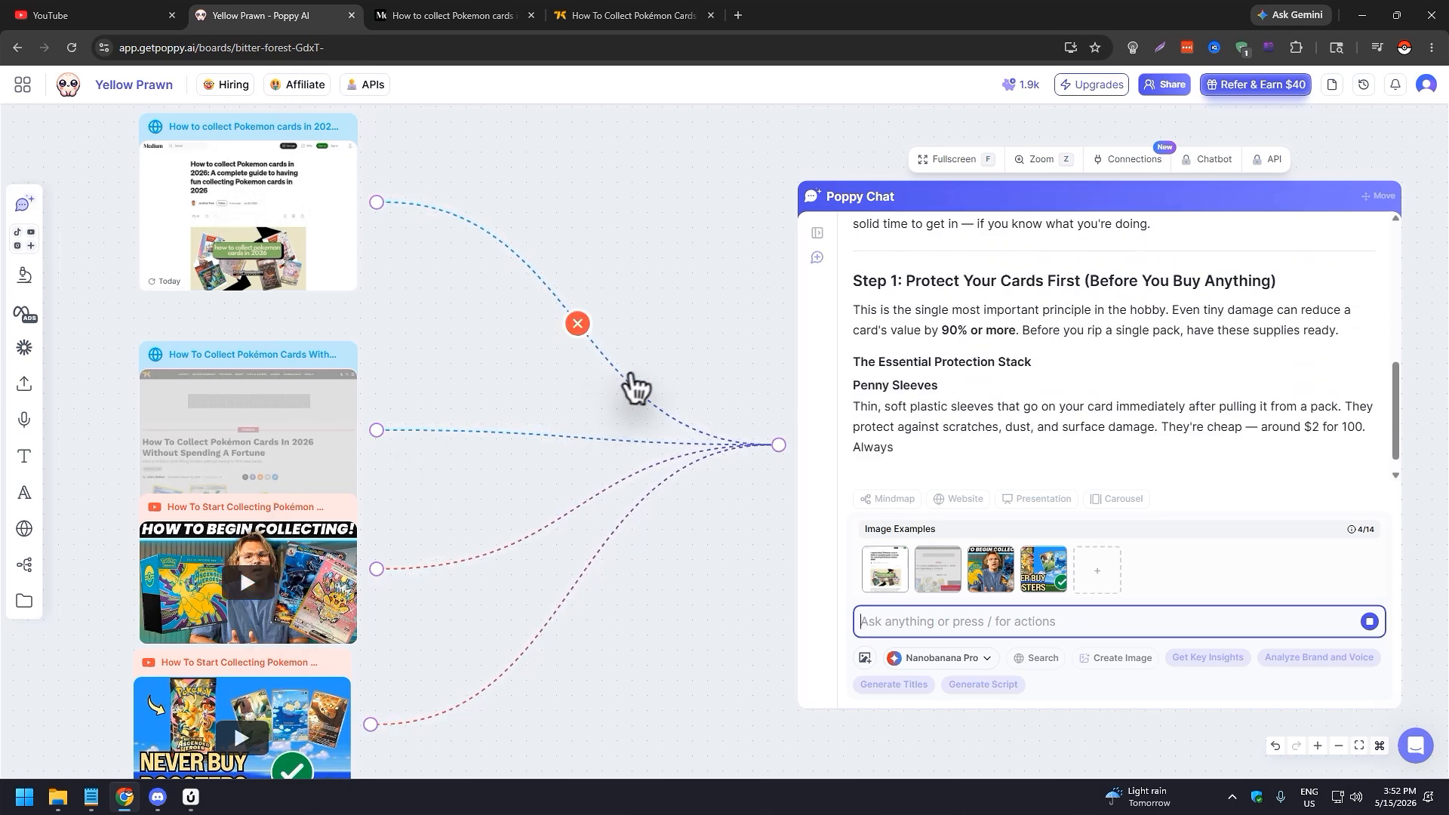
{"action": "mouse_move", "coordinate": [583, 508]}
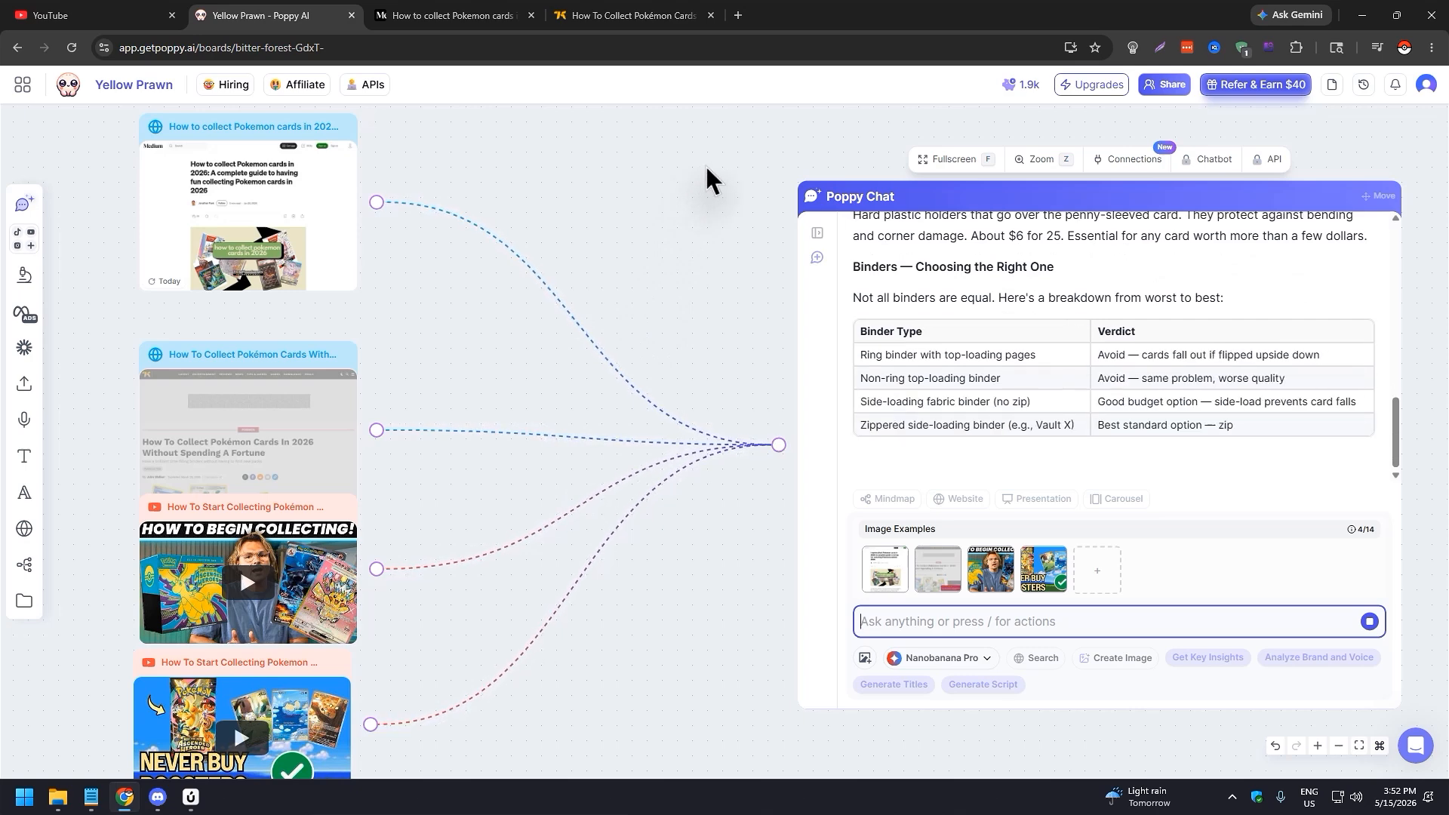